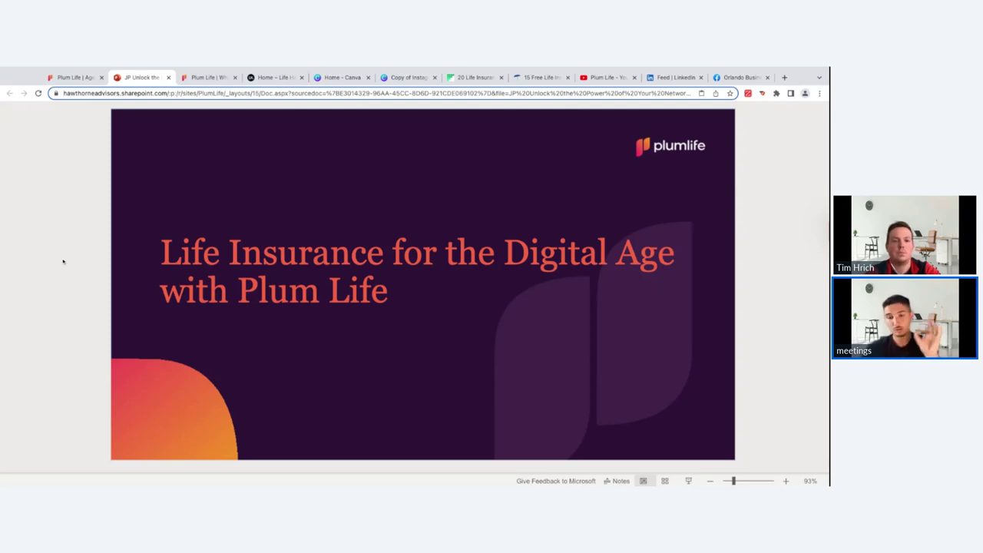
Step: Advance to slide 2, 'Follow Us On Social Media!', and briefly select its social links group
{"action": "key", "text": "Right"}
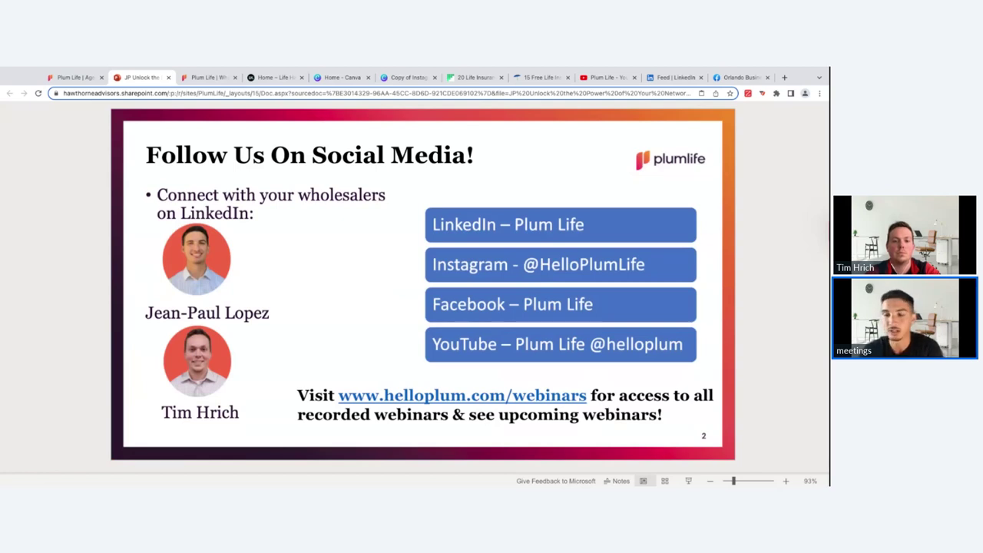
{"action": "left_click", "coordinate": [499, 201]}
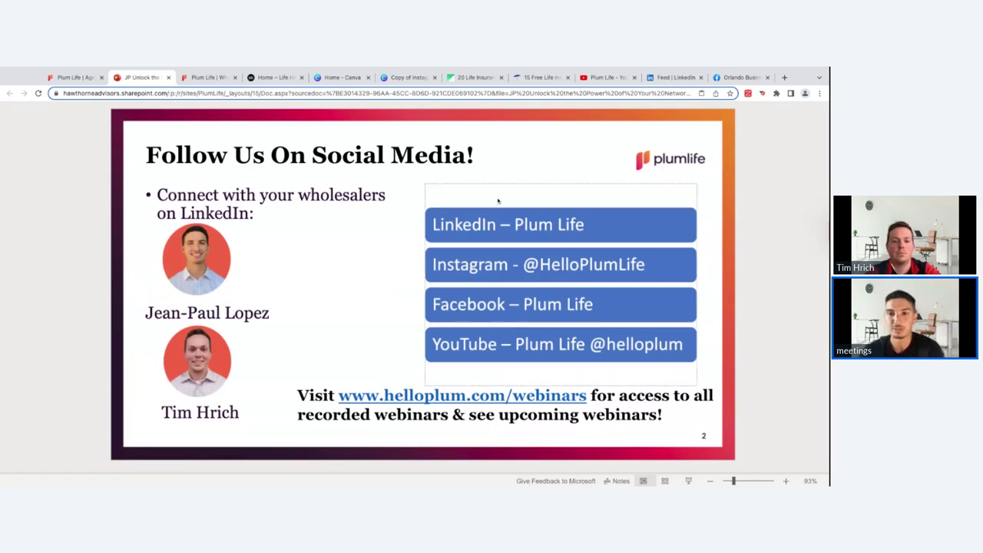
{"action": "left_click", "coordinate": [530, 165]}
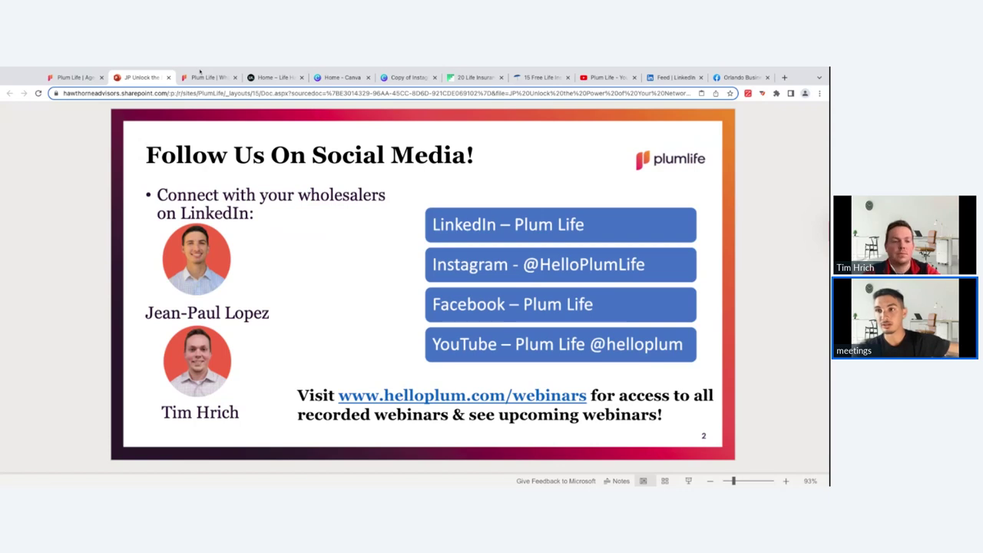
{"action": "left_click", "coordinate": [200, 73]}
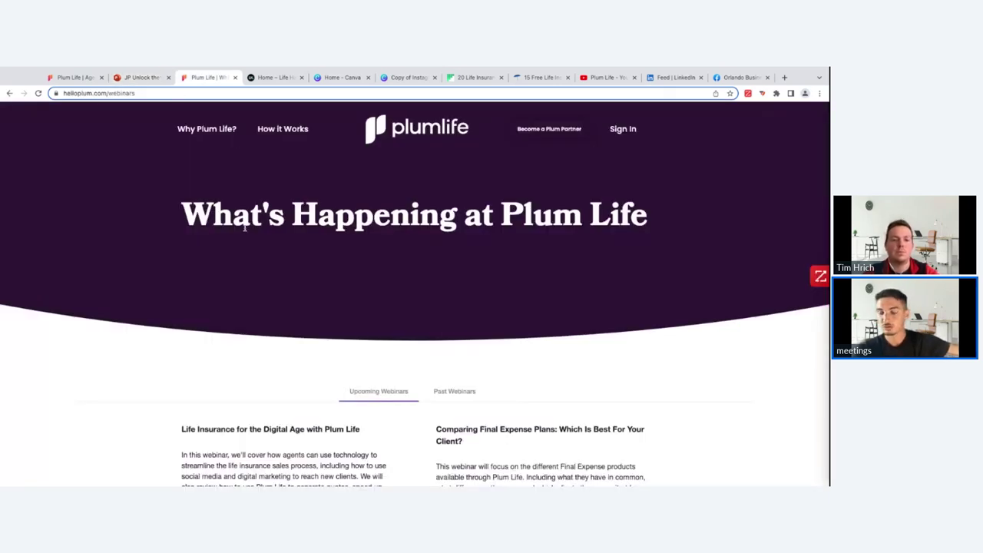
{"action": "scroll", "coordinate": [248, 238], "scroll_direction": "down", "scroll_amount": 3}
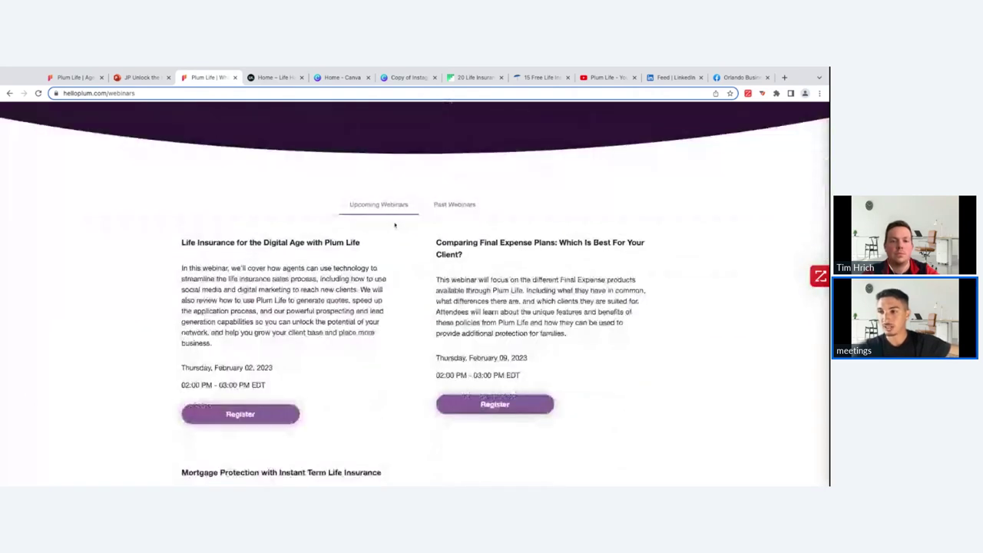
{"action": "scroll", "coordinate": [395, 224], "scroll_direction": "down", "scroll_amount": 1}
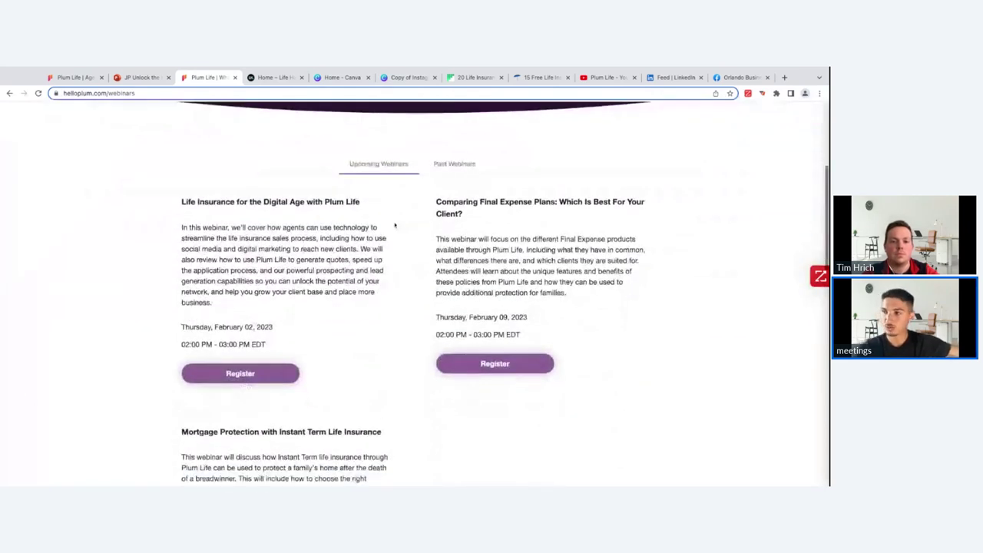
{"action": "left_click", "coordinate": [442, 151]}
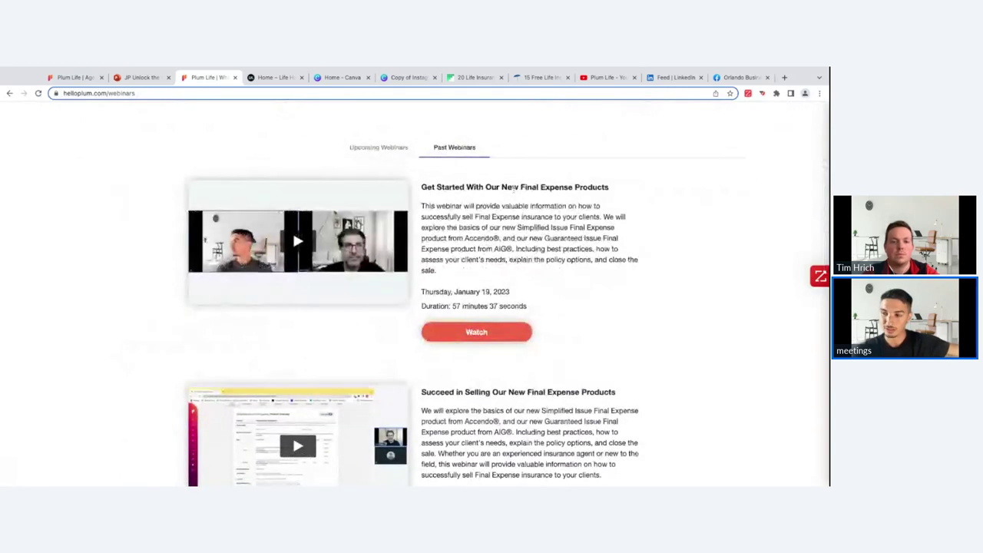
{"action": "scroll", "coordinate": [513, 195], "scroll_direction": "down", "scroll_amount": 1}
{"action": "scroll", "coordinate": [514, 188], "scroll_direction": "down", "scroll_amount": 3}
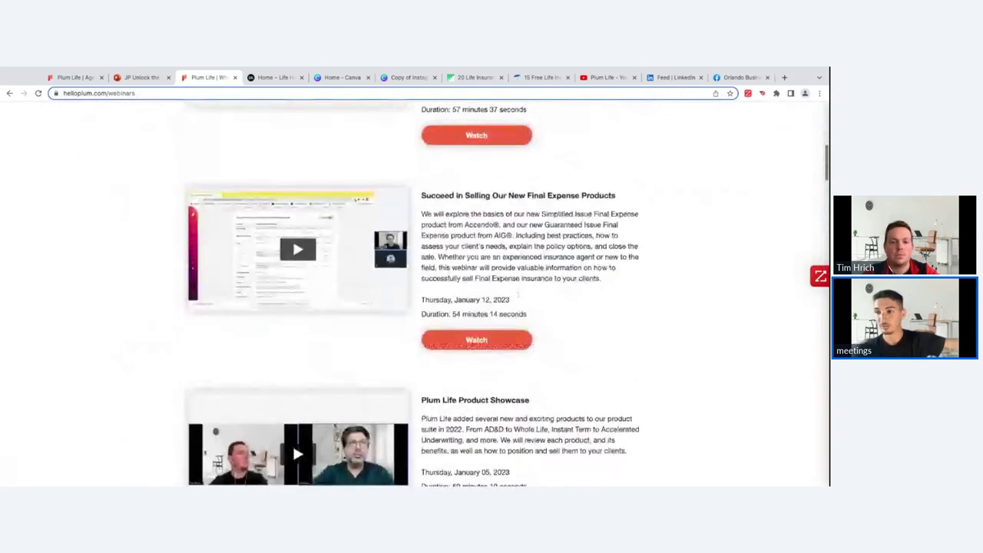
{"action": "scroll", "coordinate": [517, 294], "scroll_direction": "up", "scroll_amount": 1}
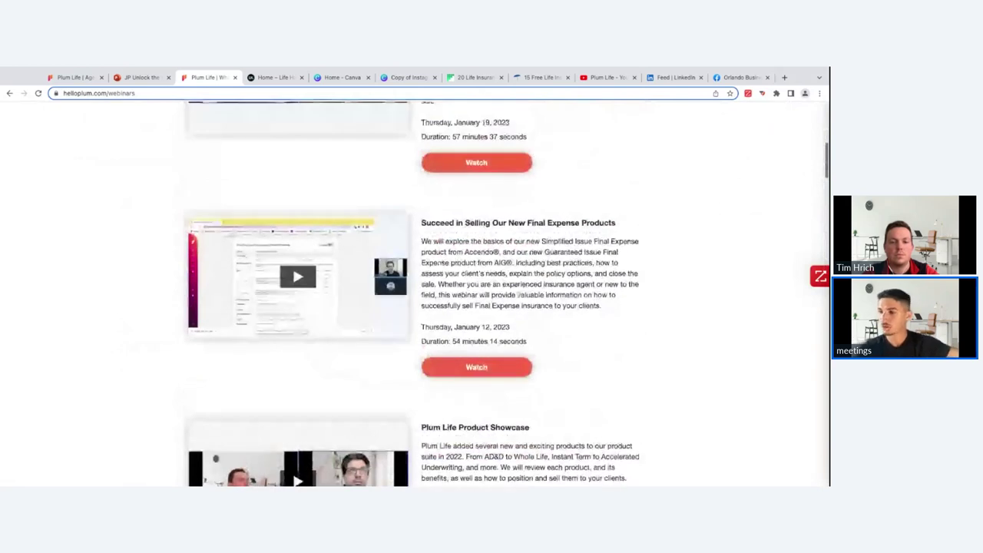
{"action": "scroll", "coordinate": [292, 299], "scroll_direction": "down", "scroll_amount": 10}
{"action": "scroll", "coordinate": [292, 252], "scroll_direction": "down", "scroll_amount": 7}
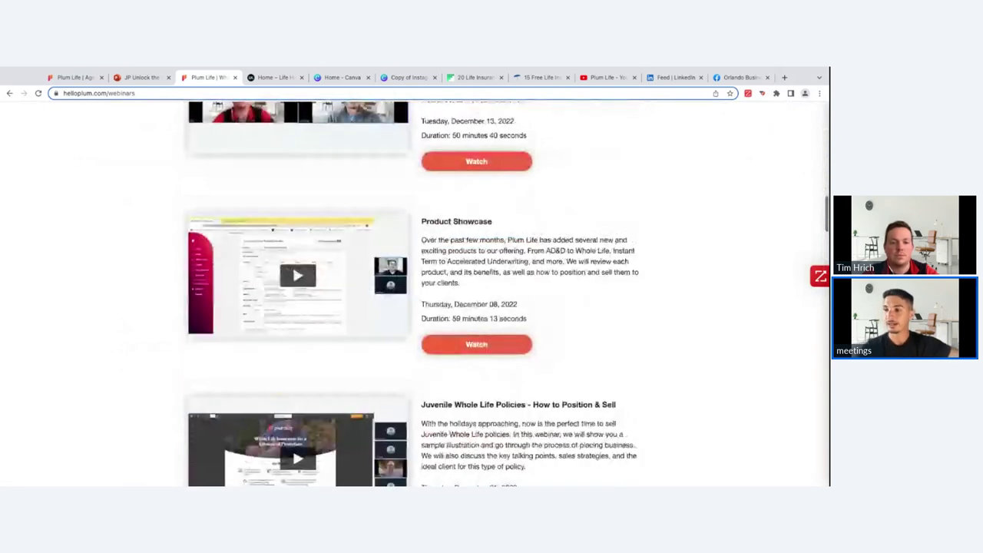
{"action": "scroll", "coordinate": [464, 269], "scroll_direction": "down", "scroll_amount": 6}
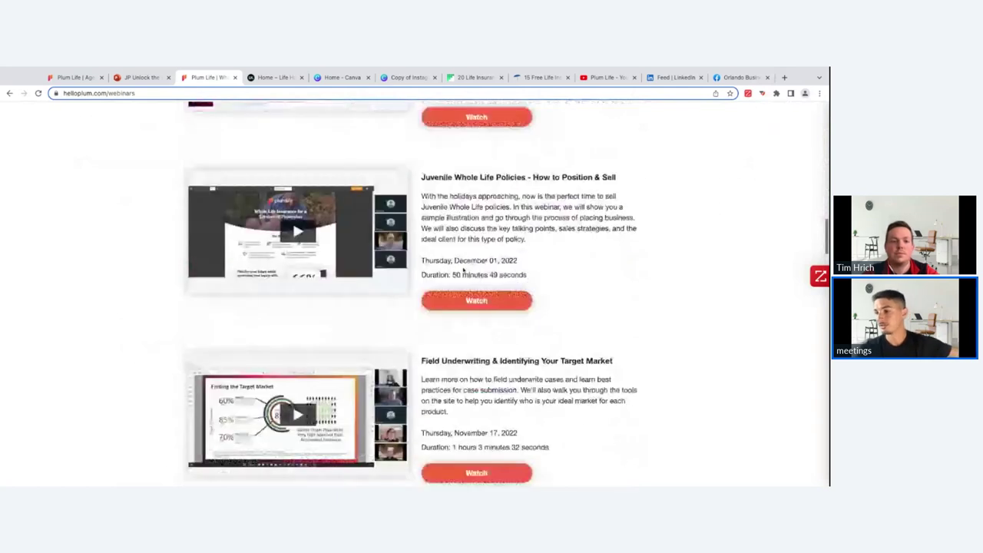
{"action": "scroll", "coordinate": [292, 367], "scroll_direction": "down", "scroll_amount": 2}
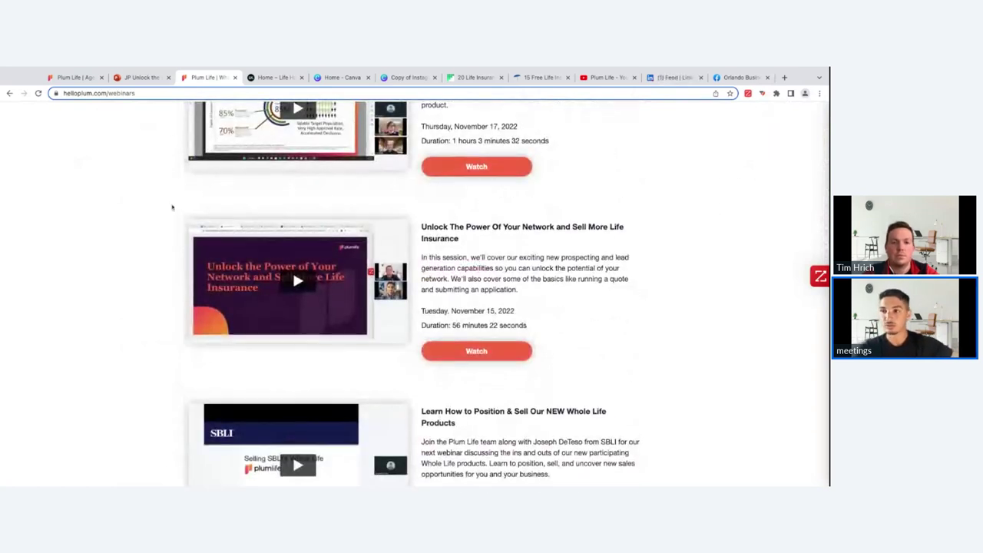
{"action": "scroll", "coordinate": [172, 129], "scroll_direction": "up", "scroll_amount": 10}
{"action": "left_click", "coordinate": [138, 77]}
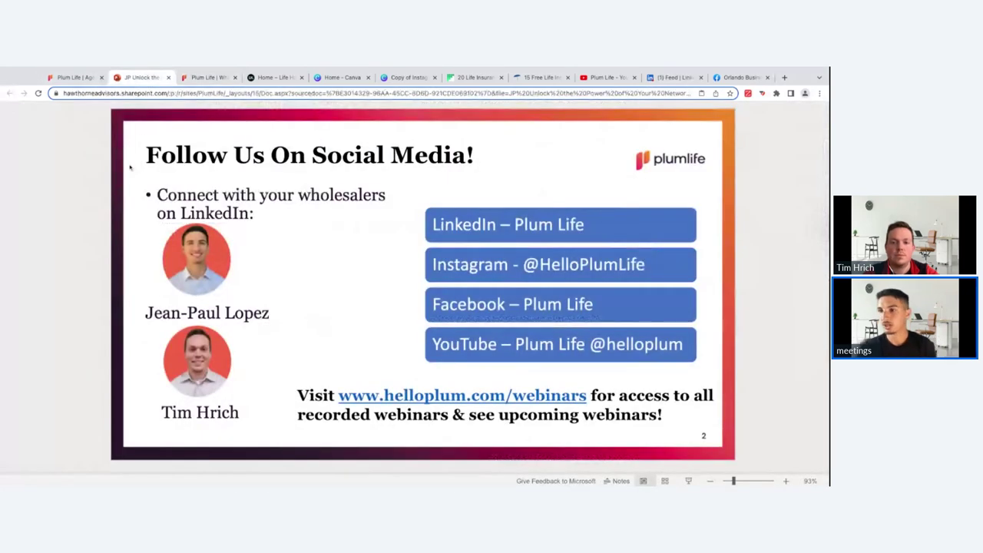
Step: Advance to the 'Leveraging Your Personal Plum Page Online' slide, then return to the agent portal dashboard
{"action": "key", "text": "Down"}
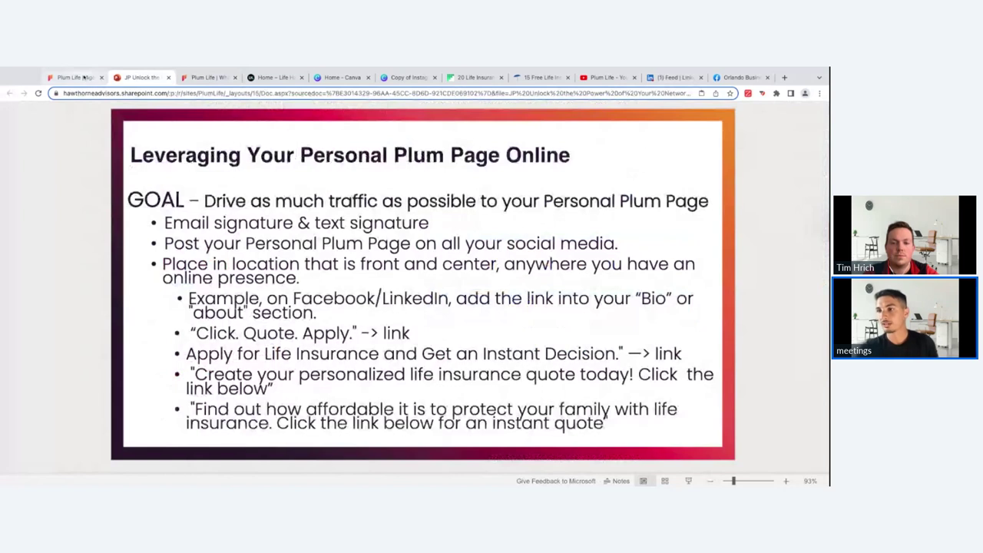
{"action": "left_click", "coordinate": [73, 77]}
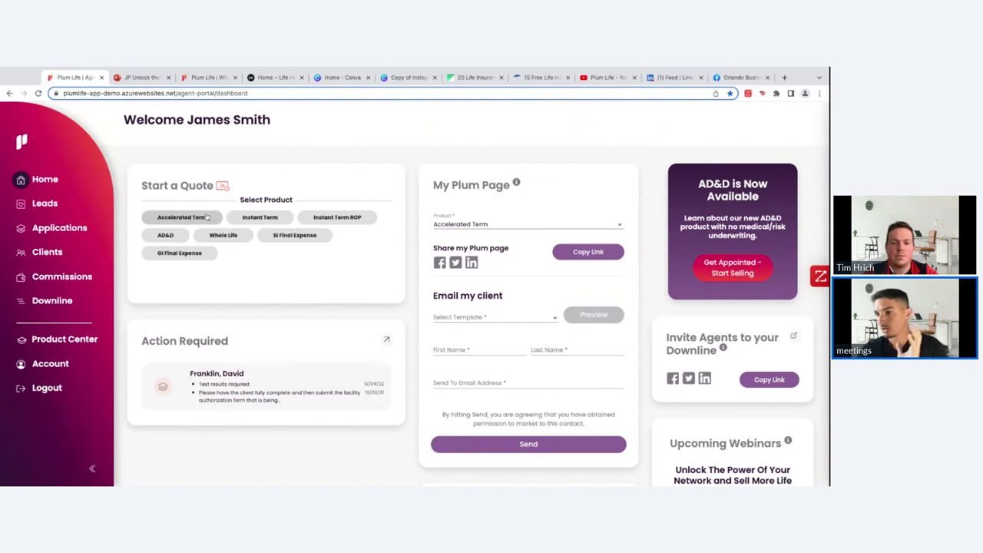
Step: Run an Accelerated Term quote with the default 20-year, $1,000,000 details, priced at $77.24 monthly
{"action": "left_click", "coordinate": [206, 218]}
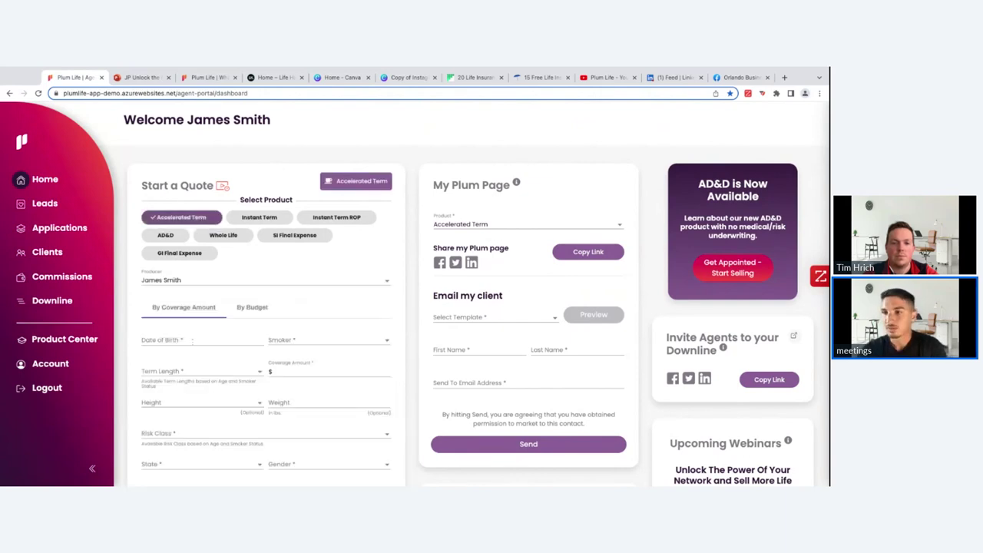
{"action": "scroll", "coordinate": [376, 195], "scroll_direction": "down", "scroll_amount": 1}
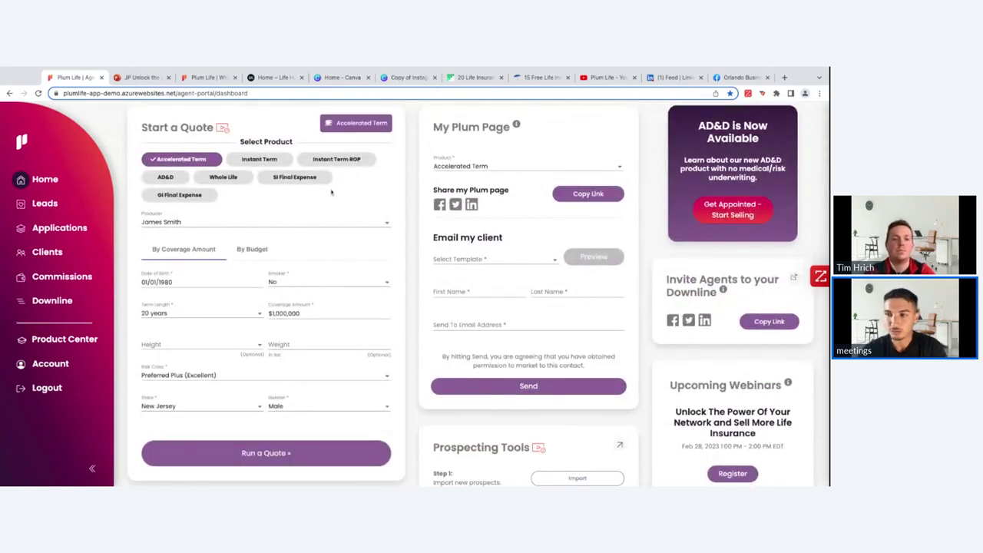
{"action": "scroll", "coordinate": [292, 249], "scroll_direction": "down", "scroll_amount": 2}
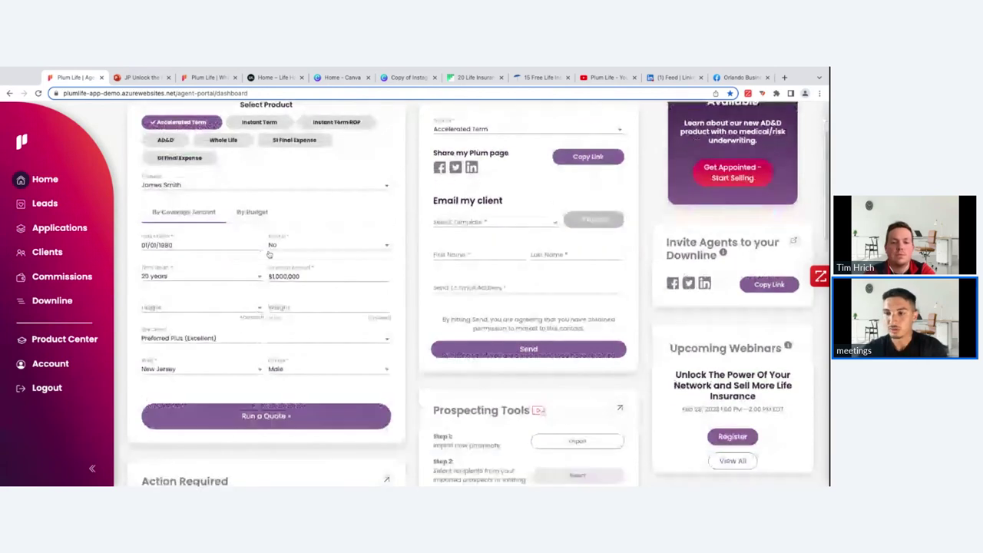
{"action": "left_click", "coordinate": [266, 404]}
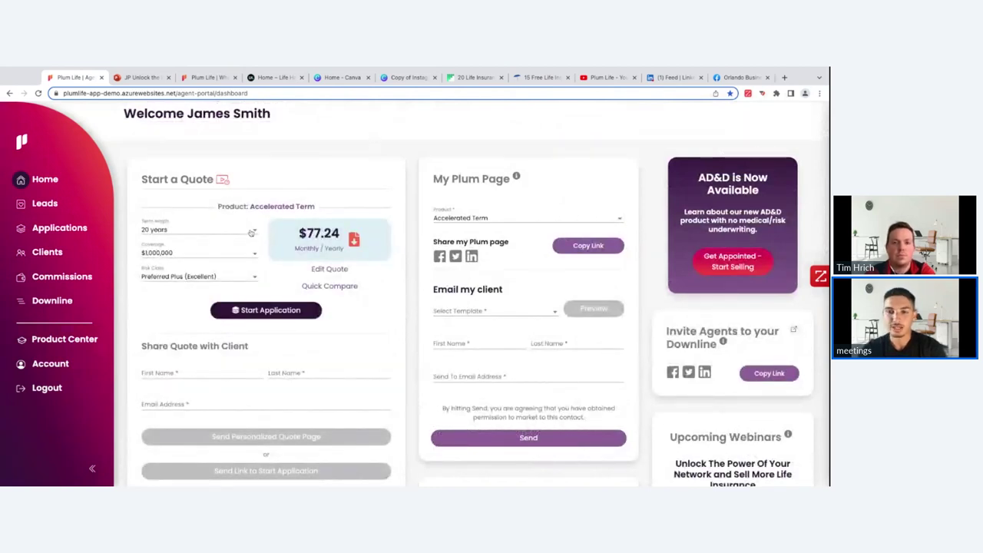
Step: Change the quote to a 25-year term and $800,000 coverage, giving $95.21 monthly
{"action": "left_click", "coordinate": [251, 232]}
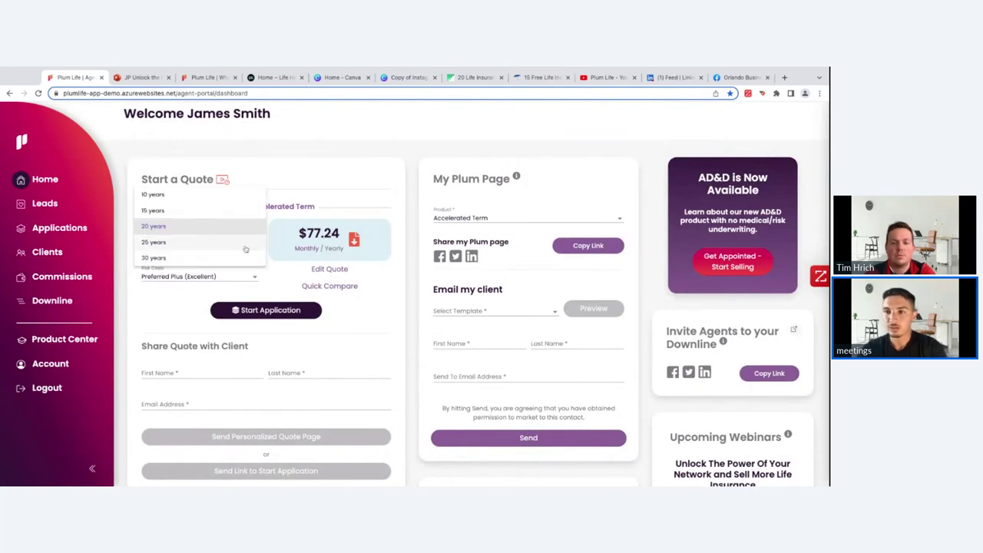
{"action": "left_click", "coordinate": [246, 248]}
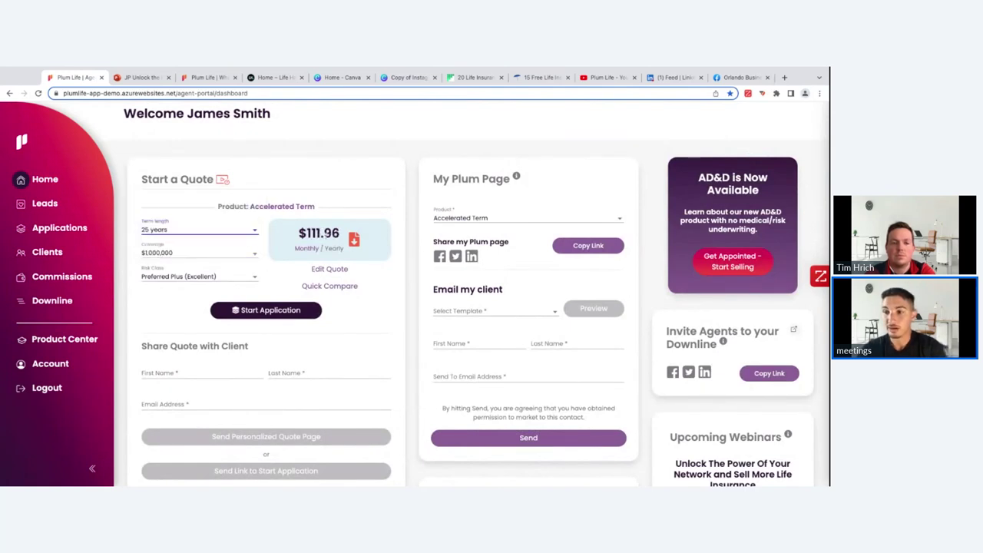
{"action": "left_click", "coordinate": [234, 254]}
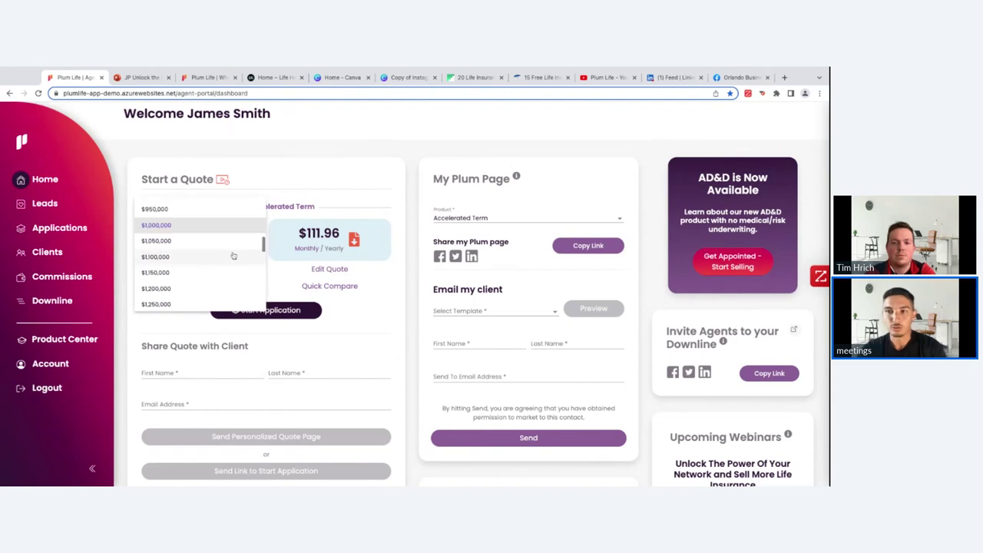
{"action": "scroll", "coordinate": [223, 238], "scroll_direction": "up", "scroll_amount": 1}
{"action": "left_click", "coordinate": [222, 212]}
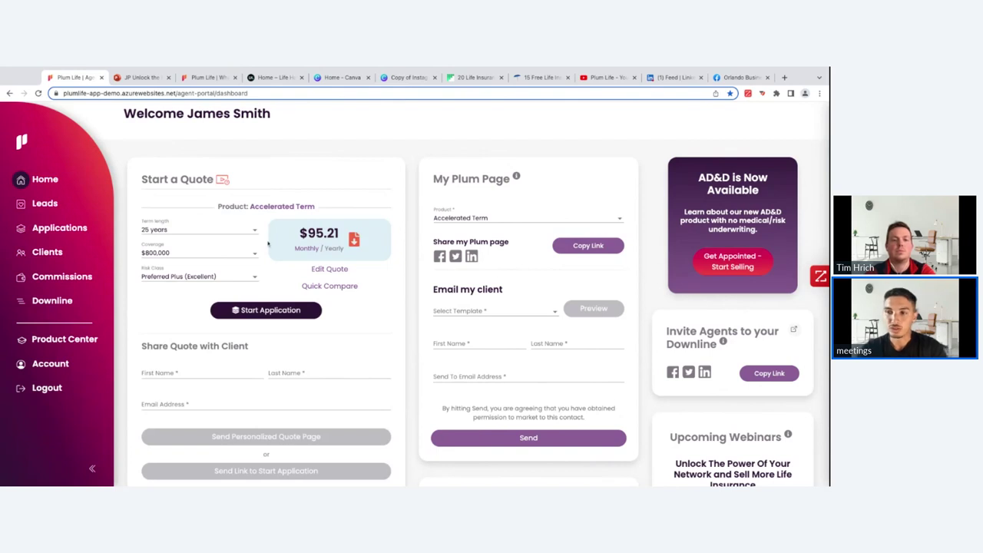
{"action": "scroll", "coordinate": [268, 244], "scroll_direction": "down", "scroll_amount": 1}
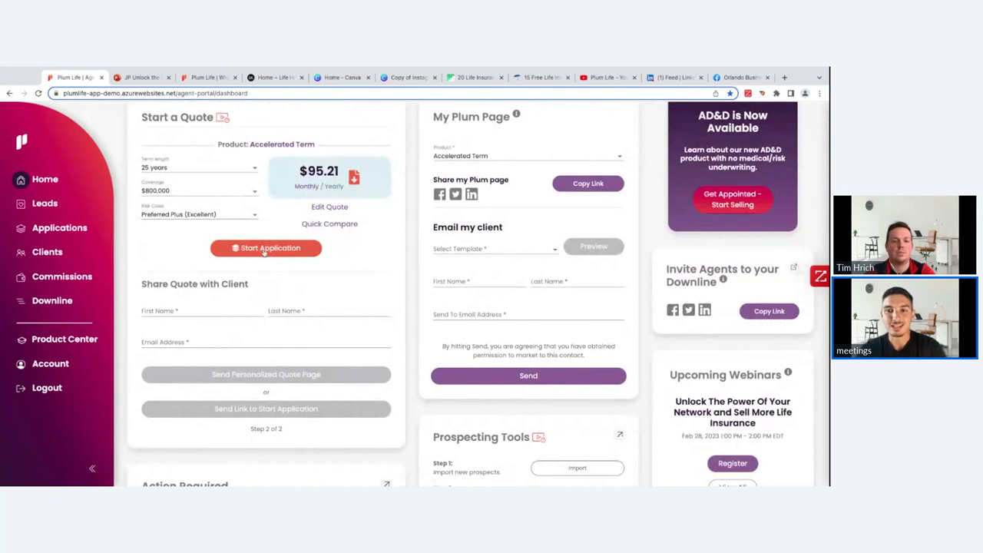
Step: Click into the First Name field under Share Quote with Client
{"action": "left_click", "coordinate": [264, 249]}
{"action": "left_click", "coordinate": [225, 311]}
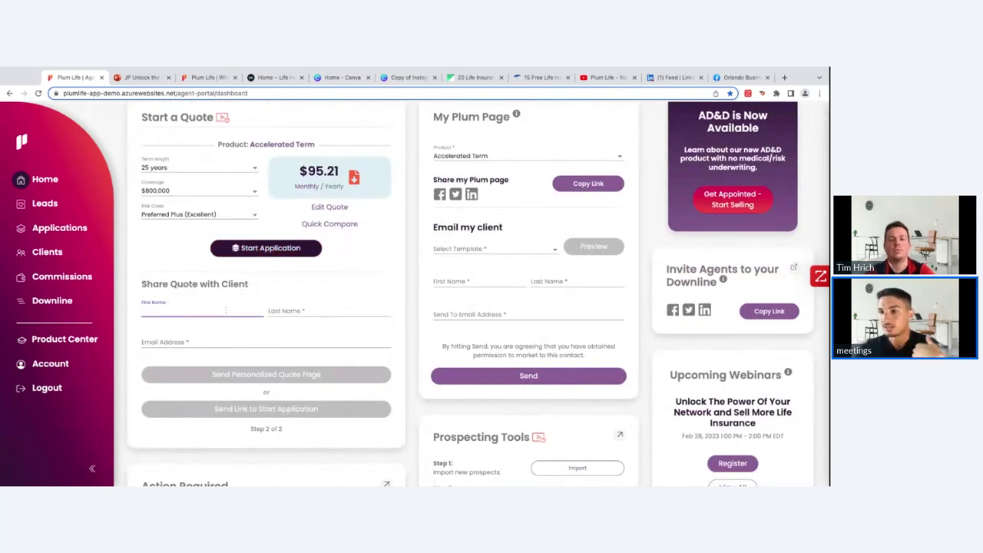
{"action": "left_click", "coordinate": [256, 290]}
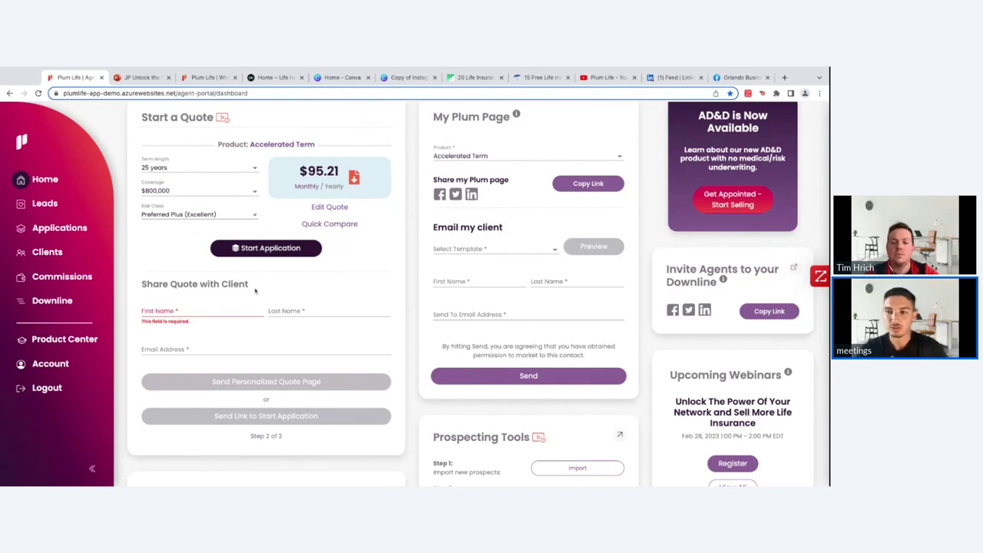
Step: Enter the client's first name, last name and e-mail address, then send the personalized quote page
{"action": "left_click", "coordinate": [239, 313]}
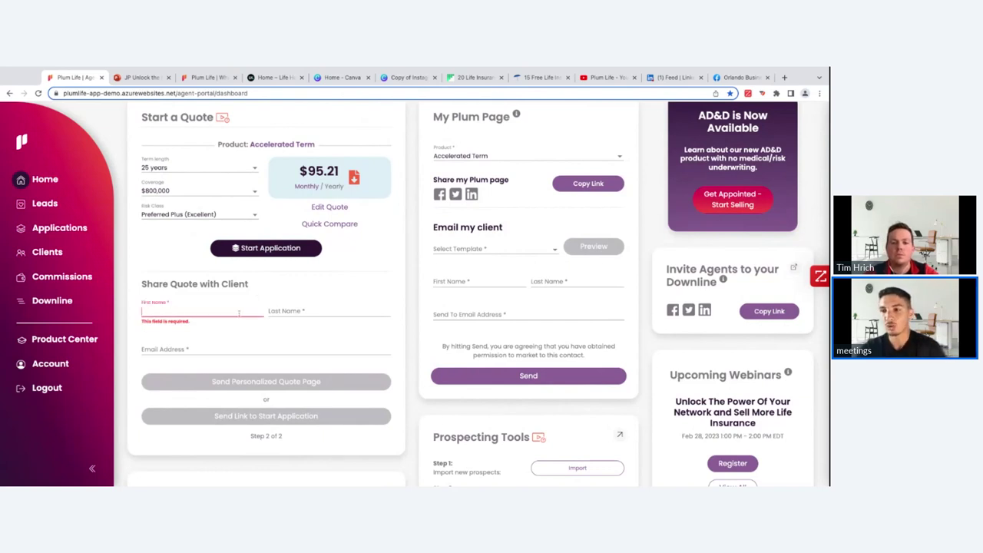
{"action": "left_click", "coordinate": [251, 300]}
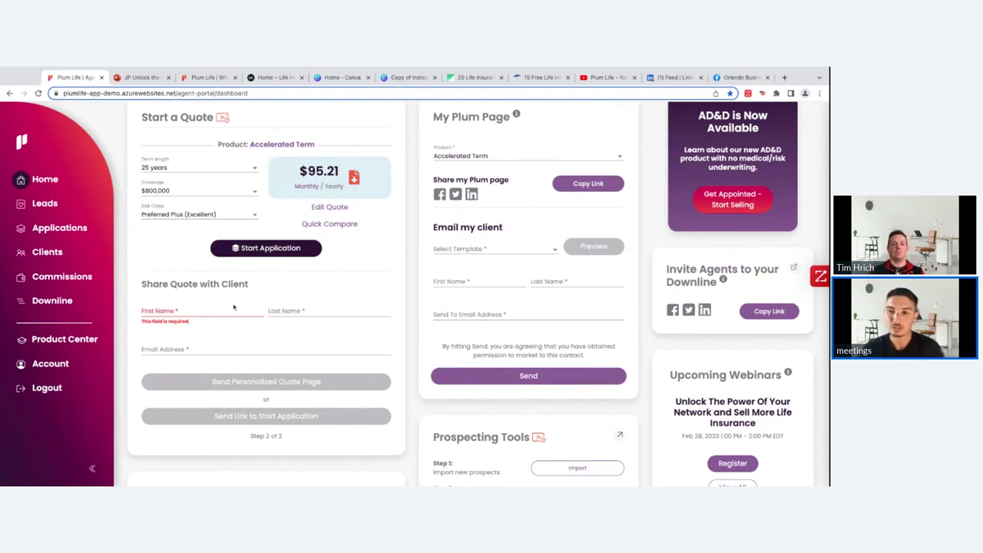
{"action": "left_click", "coordinate": [223, 313]}
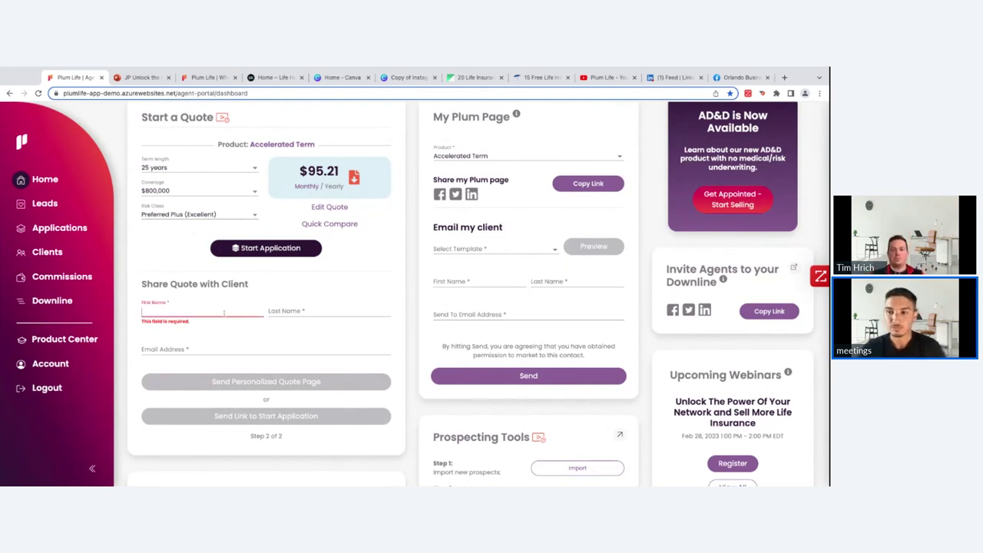
{"action": "key", "text": "Tab"}
{"action": "left_click", "coordinate": [206, 343]}
{"action": "left_click", "coordinate": [207, 350]}
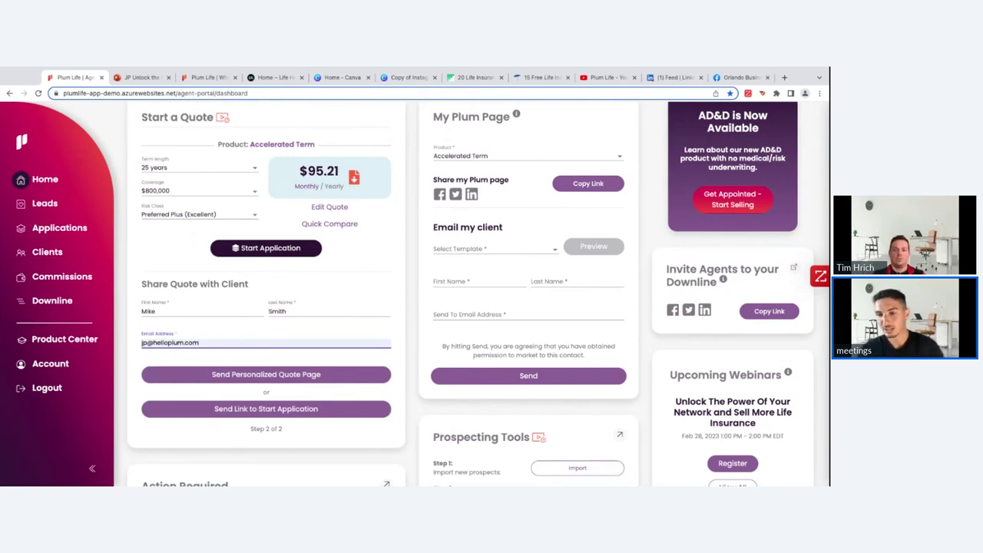
{"action": "left_click", "coordinate": [266, 377]}
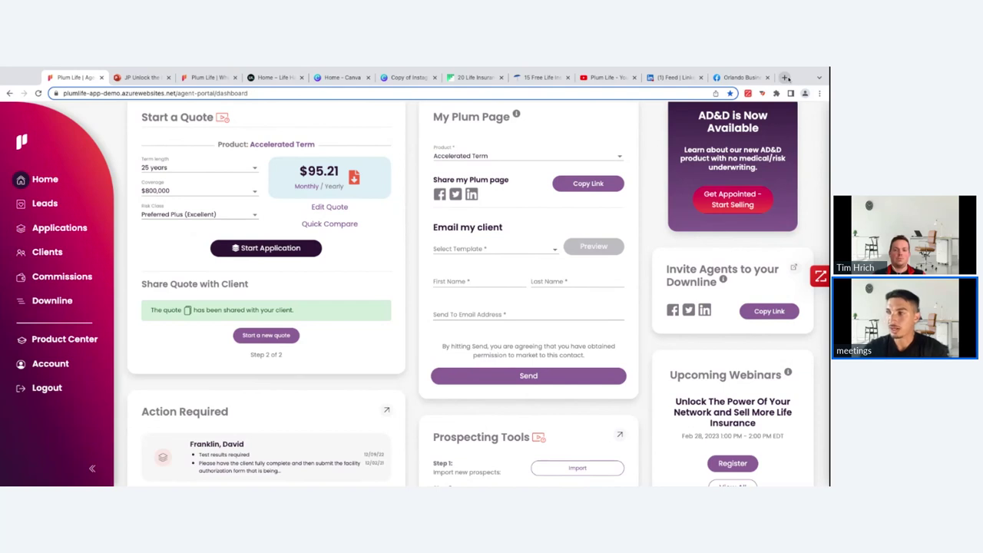
Step: Go to Outlook web mail in a new browser tab using 'ou'
{"action": "left_click", "coordinate": [785, 78]}
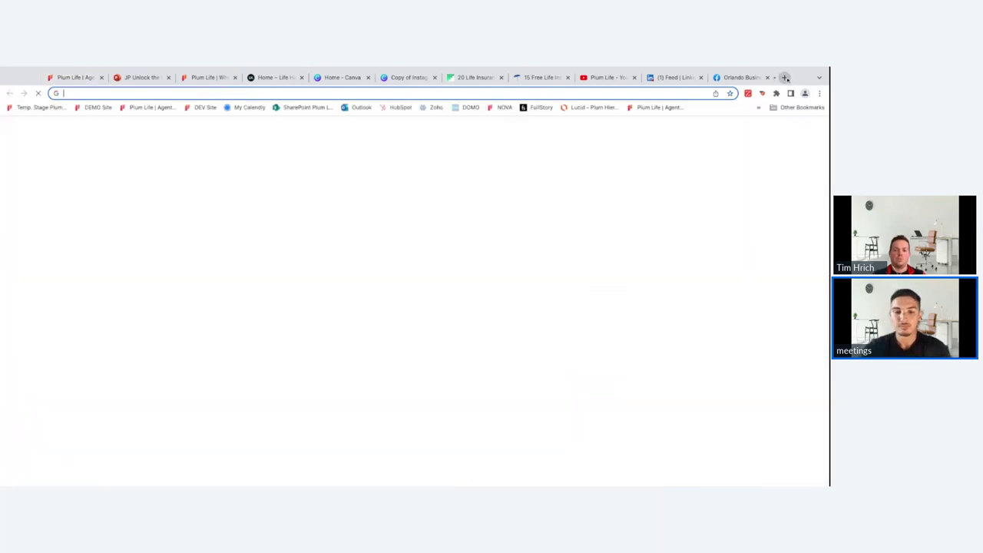
{"action": "type", "text": "out"}
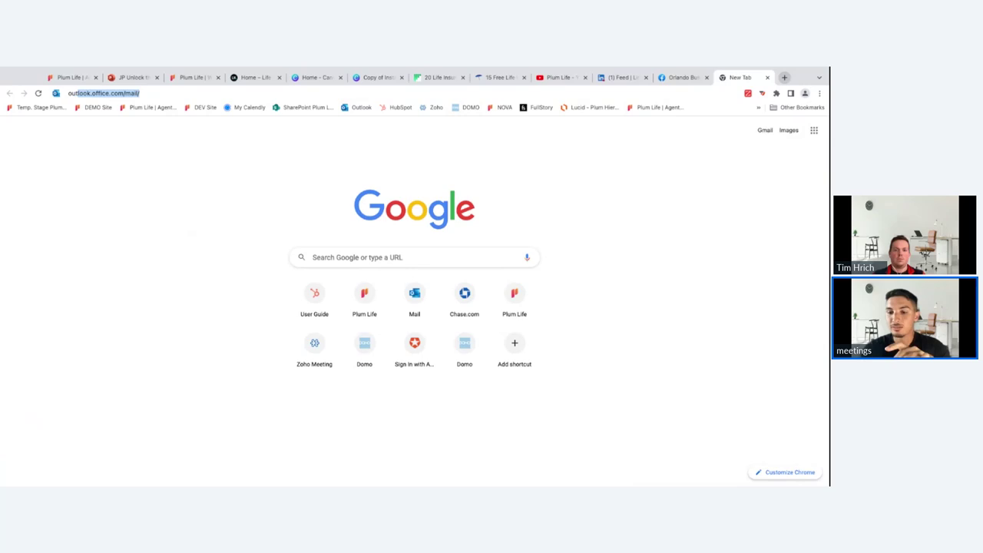
{"action": "key", "text": "Return"}
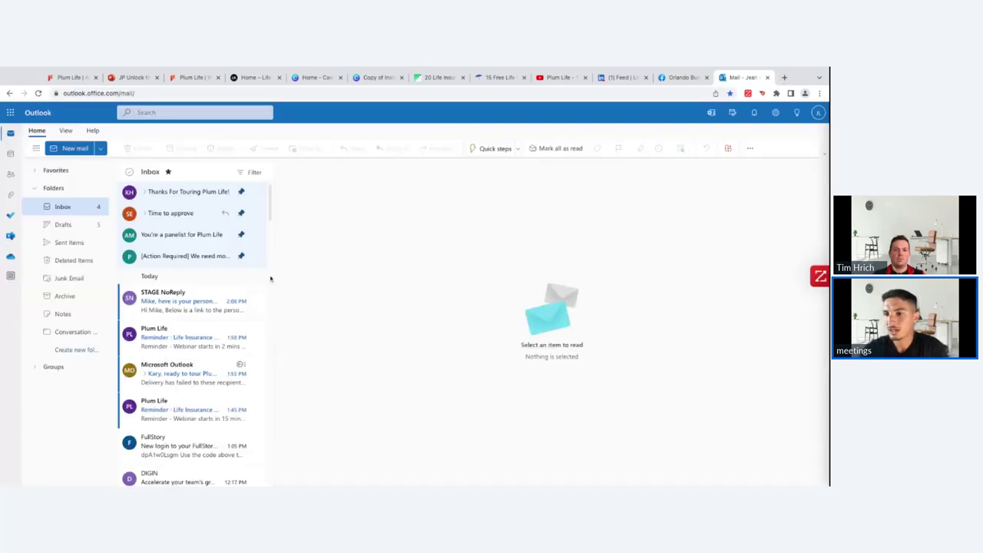
Step: Open the STAGE NoReply quote email and scroll through its contents
{"action": "left_click", "coordinate": [171, 307]}
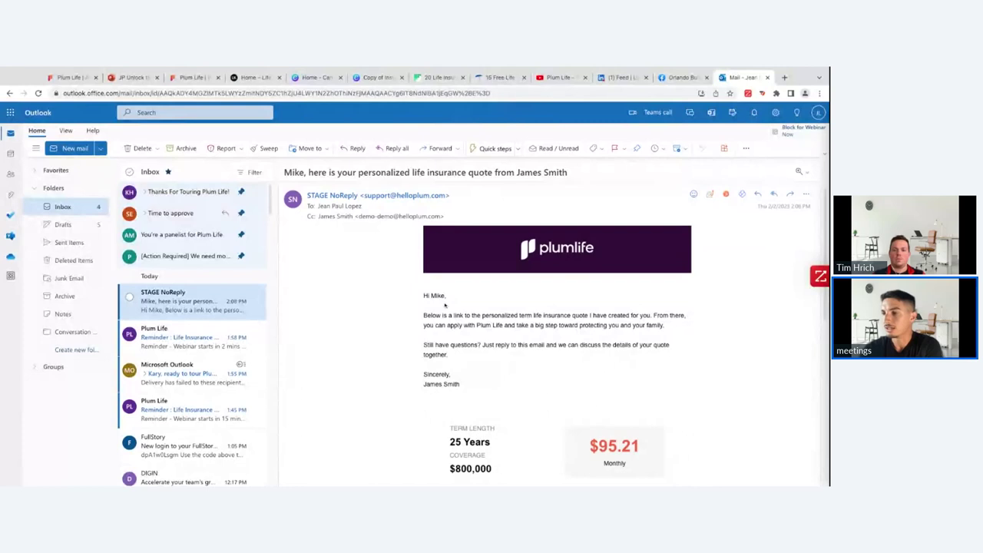
{"action": "scroll", "coordinate": [485, 323], "scroll_direction": "down", "scroll_amount": 1}
{"action": "scroll", "coordinate": [486, 321], "scroll_direction": "down", "scroll_amount": 2}
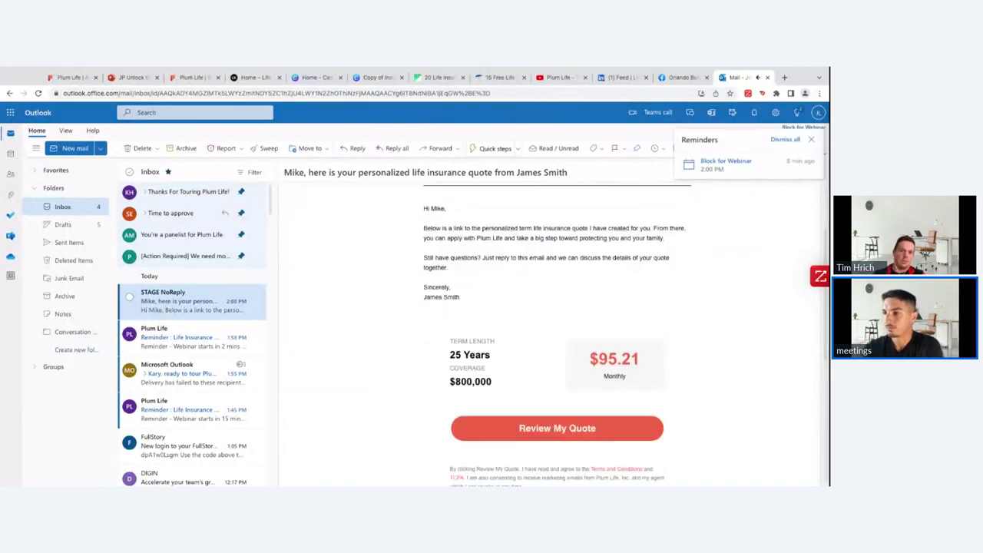
{"action": "scroll", "coordinate": [441, 238], "scroll_direction": "up", "scroll_amount": 1}
{"action": "scroll", "coordinate": [442, 239], "scroll_direction": "down", "scroll_amount": 1}
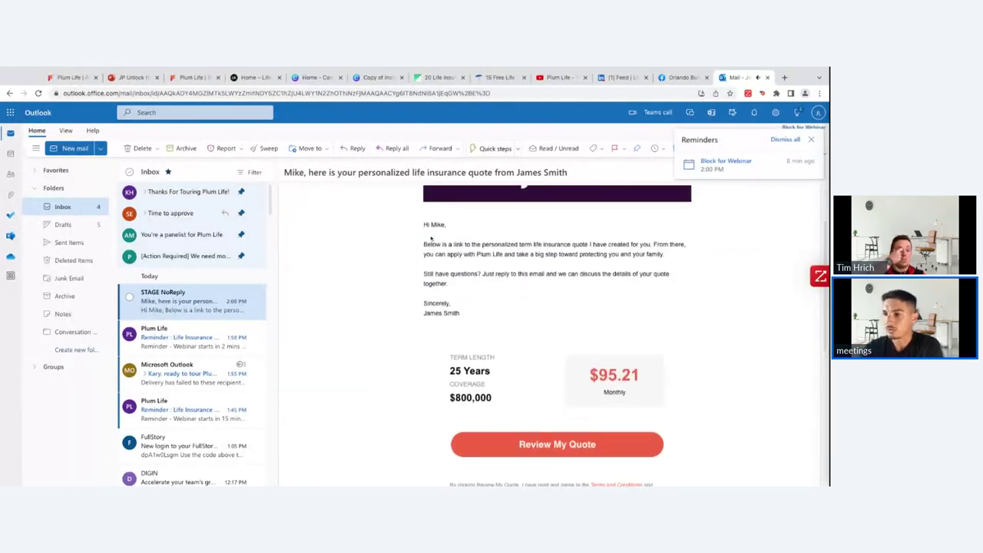
{"action": "scroll", "coordinate": [493, 321], "scroll_direction": "down", "scroll_amount": 1}
Step: Open Review My Quote from the email and scroll through the quote, Why Plum Life and FAQ sections
{"action": "left_click", "coordinate": [528, 407]}
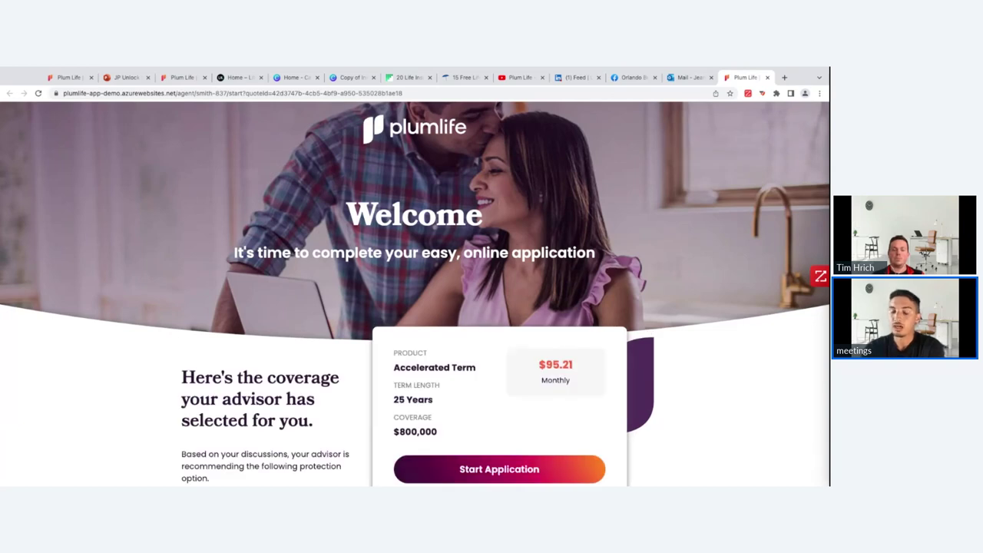
{"action": "scroll", "coordinate": [415, 294], "scroll_direction": "down", "scroll_amount": 1}
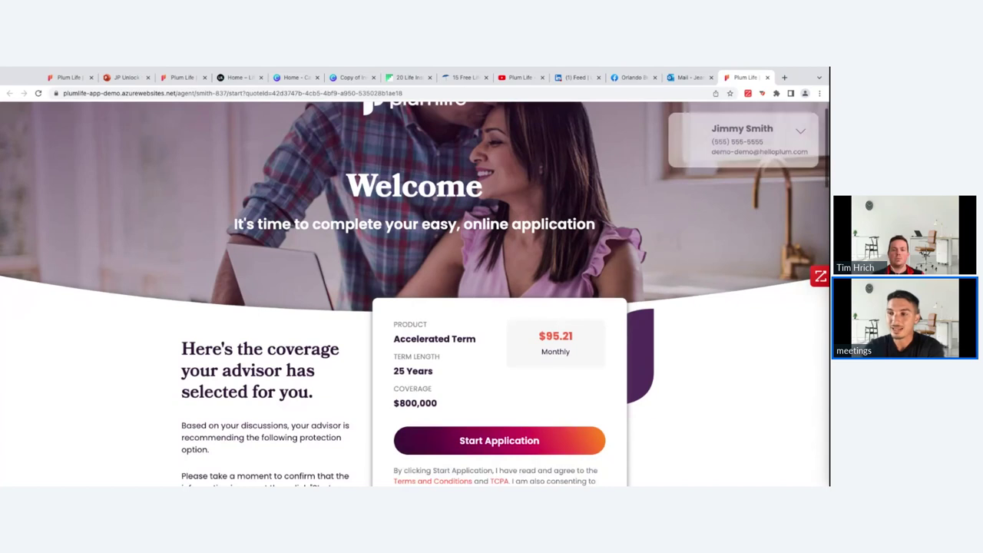
{"action": "scroll", "coordinate": [415, 294], "scroll_direction": "down", "scroll_amount": 3}
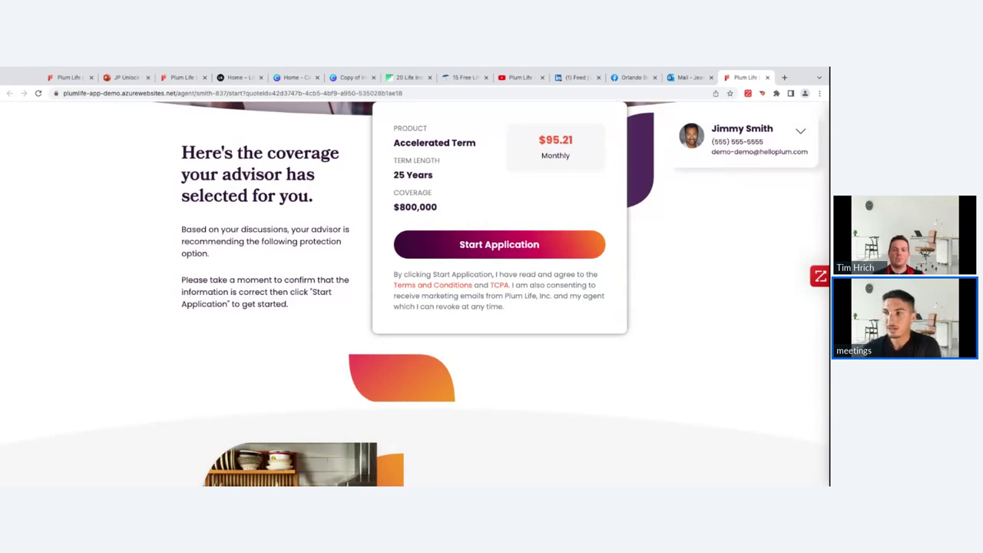
{"action": "scroll", "coordinate": [418, 215], "scroll_direction": "up", "scroll_amount": 1}
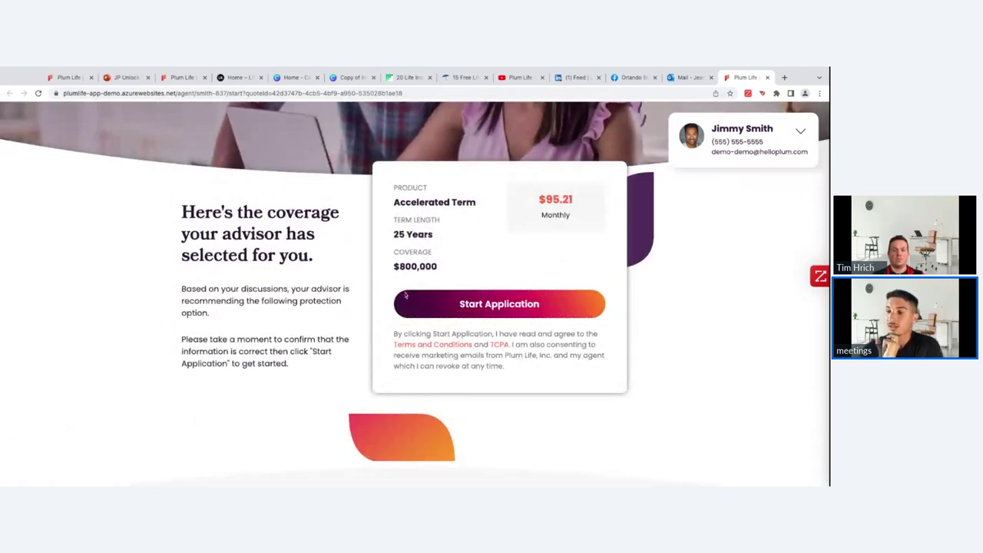
{"action": "scroll", "coordinate": [406, 295], "scroll_direction": "down", "scroll_amount": 4}
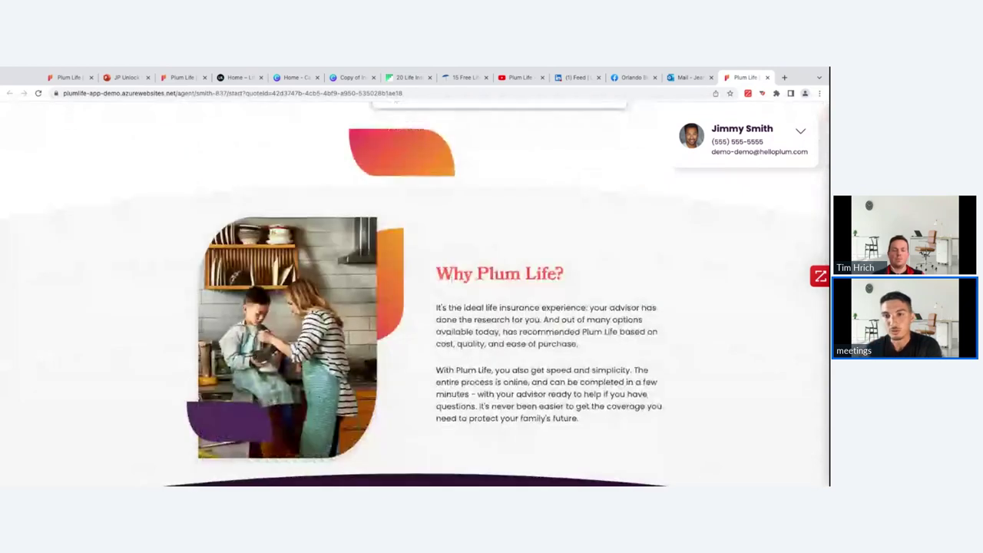
{"action": "scroll", "coordinate": [414, 295], "scroll_direction": "down", "scroll_amount": 1}
{"action": "scroll", "coordinate": [415, 295], "scroll_direction": "down", "scroll_amount": 2}
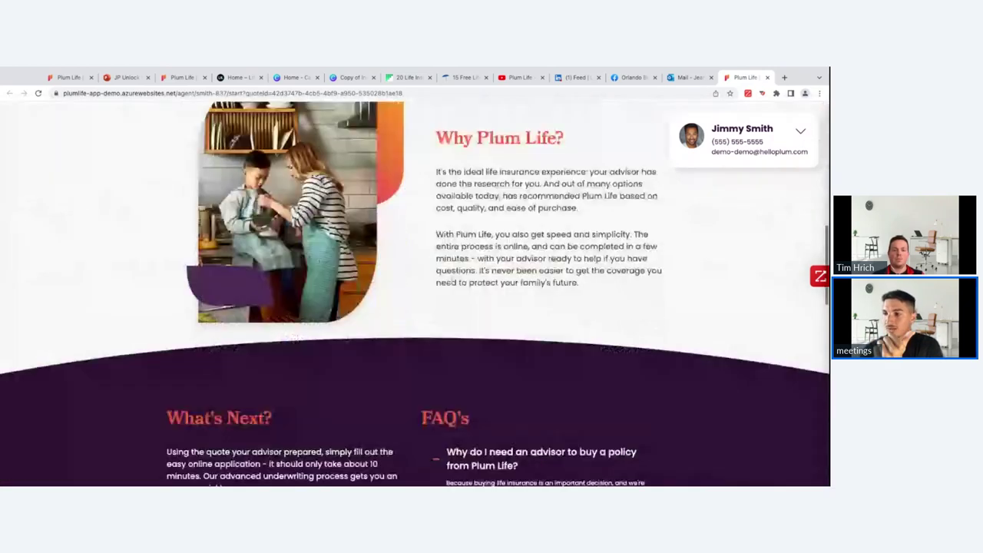
{"action": "scroll", "coordinate": [450, 328], "scroll_direction": "down", "scroll_amount": 2}
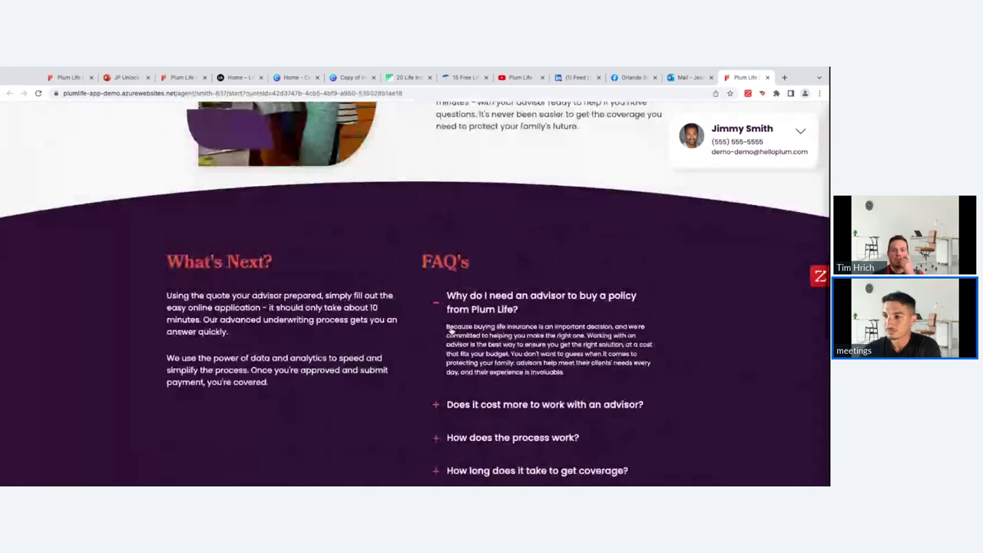
{"action": "scroll", "coordinate": [451, 329], "scroll_direction": "up", "scroll_amount": 8}
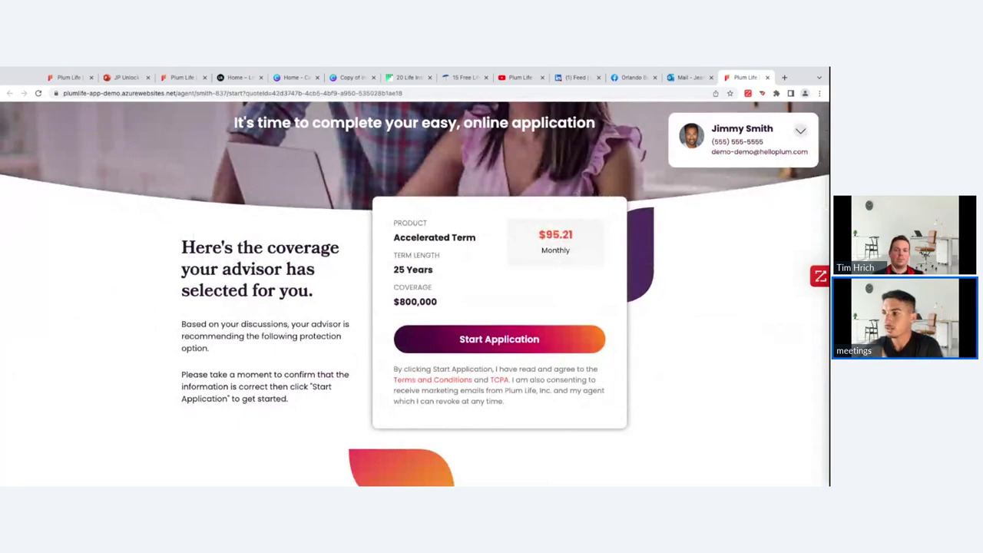
{"action": "left_click", "coordinate": [800, 131]}
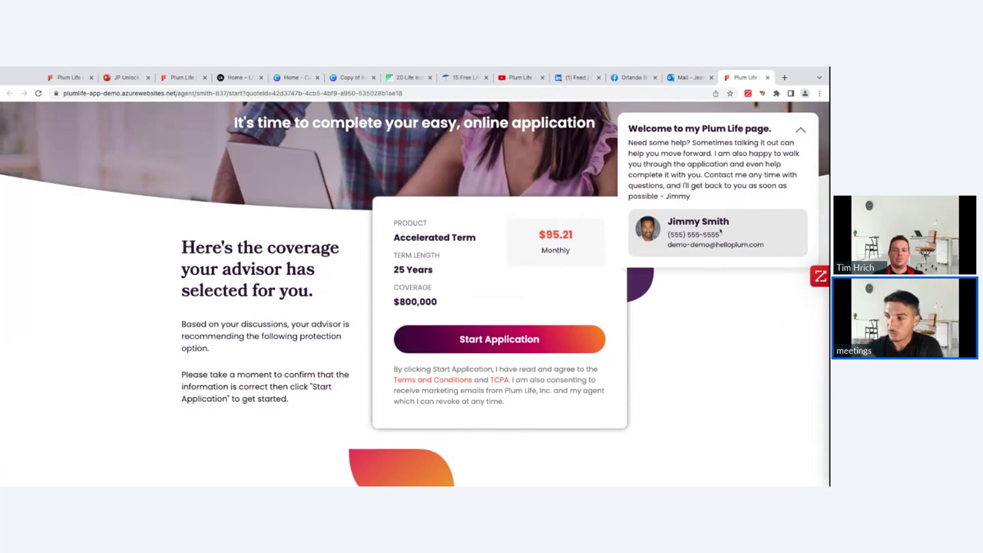
{"action": "left_click_drag", "start_coordinate": [651, 174], "coordinate": [692, 201]}
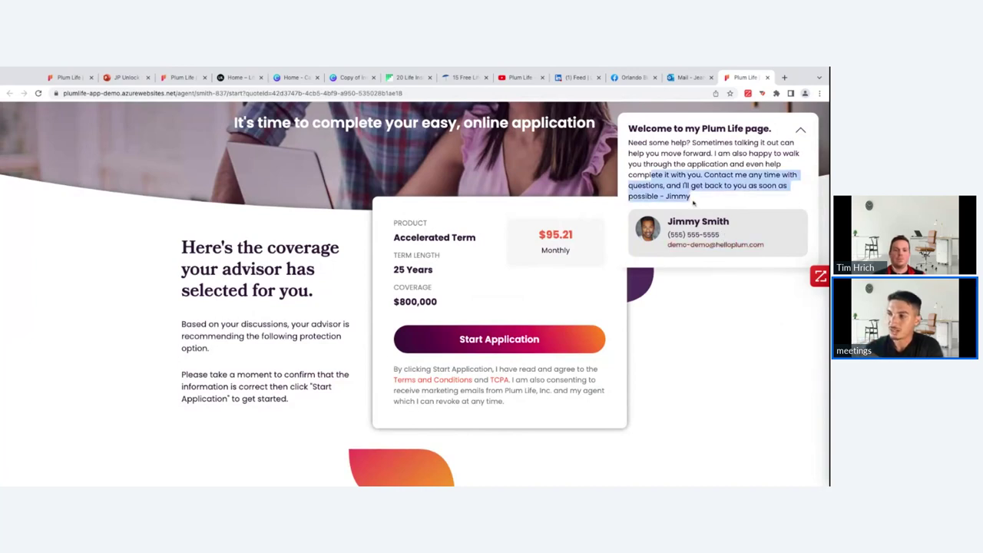
{"action": "triple_click", "coordinate": [693, 201]}
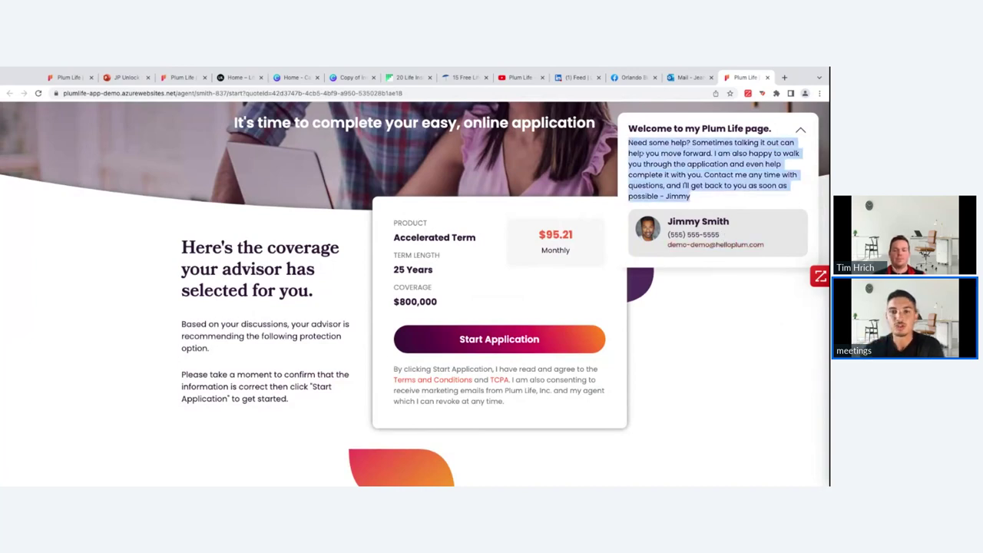
{"action": "left_click", "coordinate": [642, 153]}
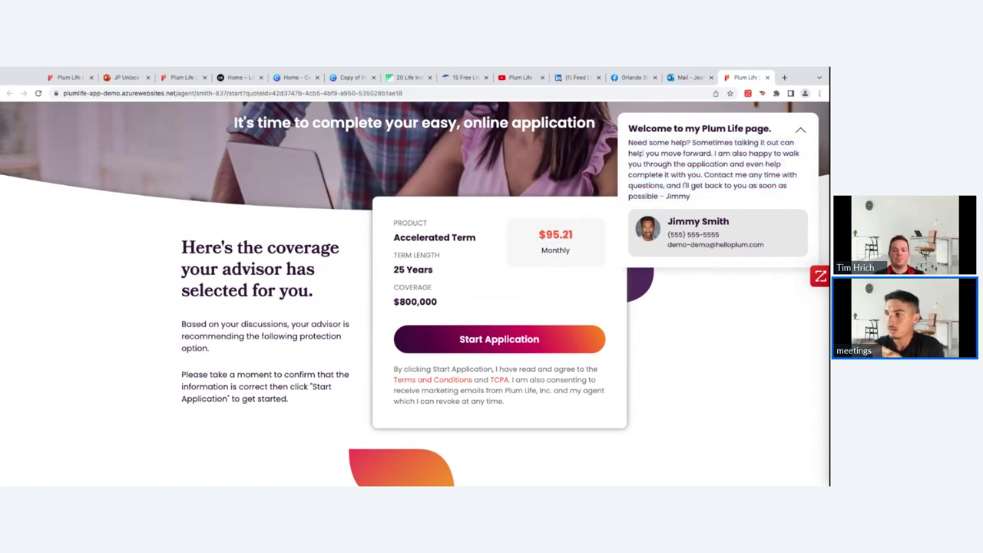
{"action": "left_click", "coordinate": [798, 129]}
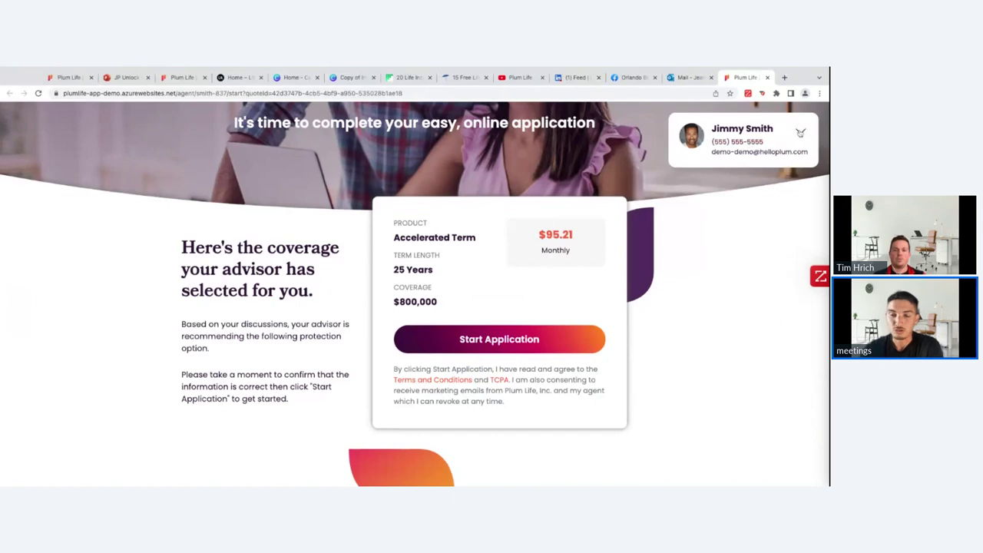